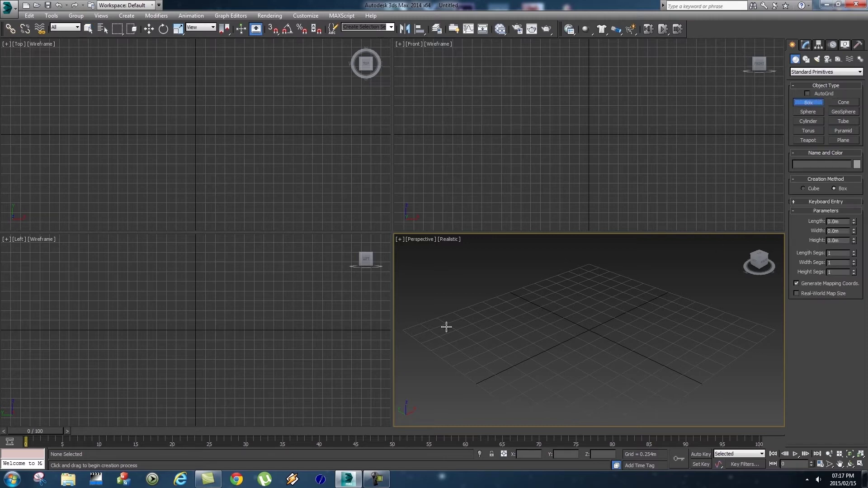
Create a box about 0.4 m wide and 0.6 m tall near the far-left corner of the perspective grid.
left_click_drag(426, 330, 473, 331)
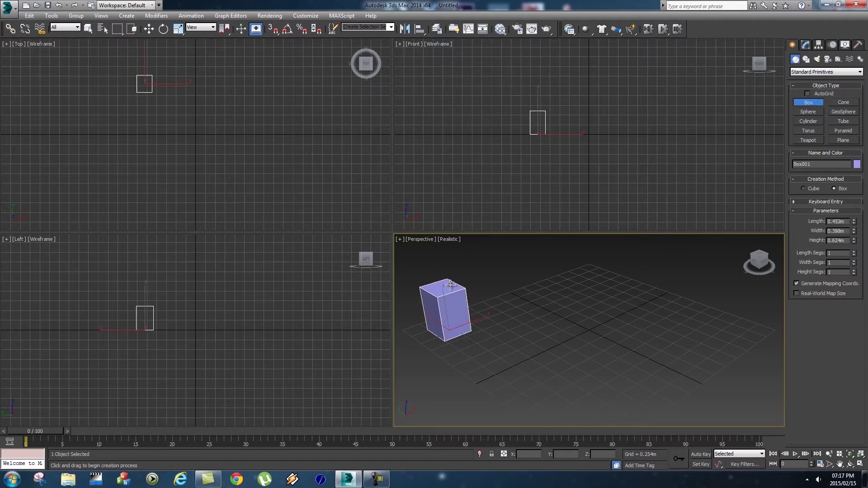
left_click(535, 310)
key("w")
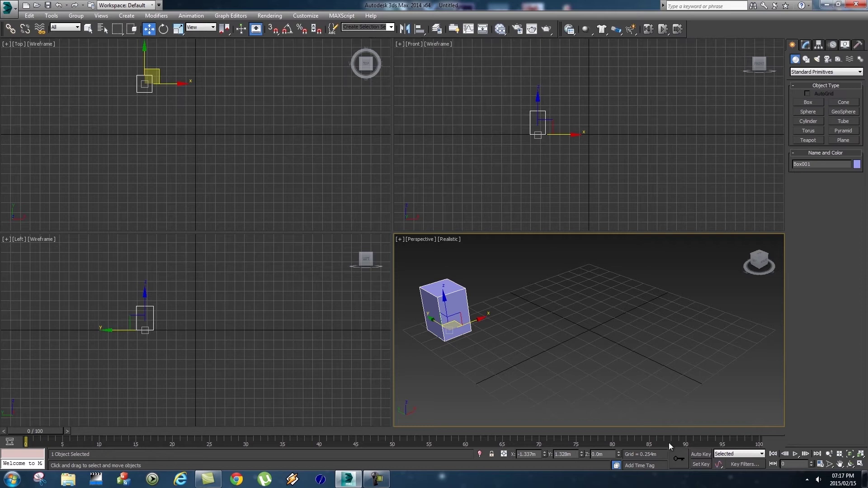
Auto-key the box's move across the grid to about X 1.387 m, Y -1.467 m at frame 100, and return to frame 0.
left_click(701, 454)
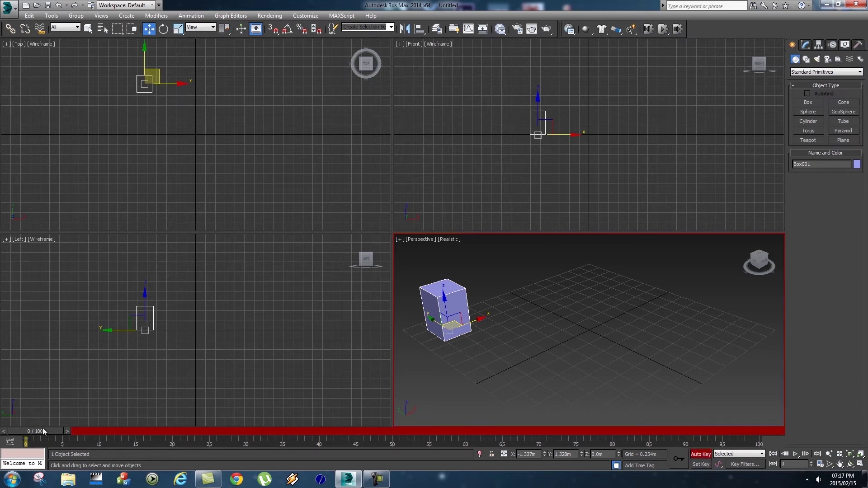
left_click_drag(44, 430, 750, 431)
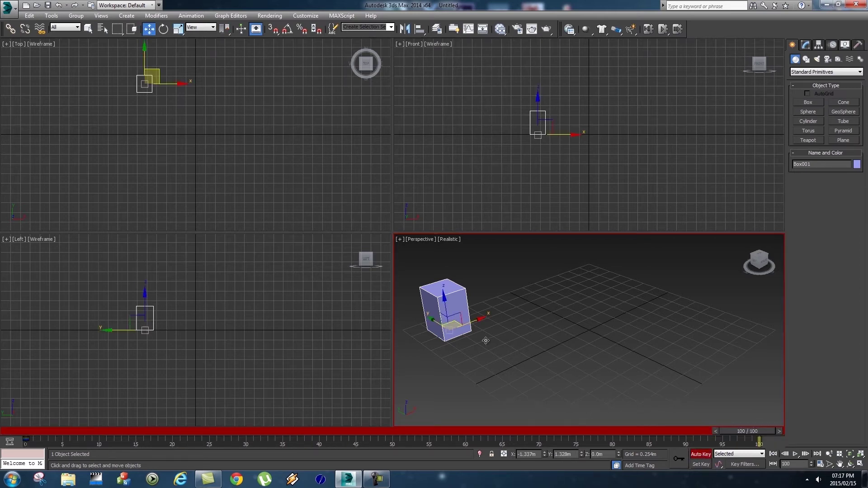
left_click_drag(452, 326, 743, 327)
left_click(701, 454)
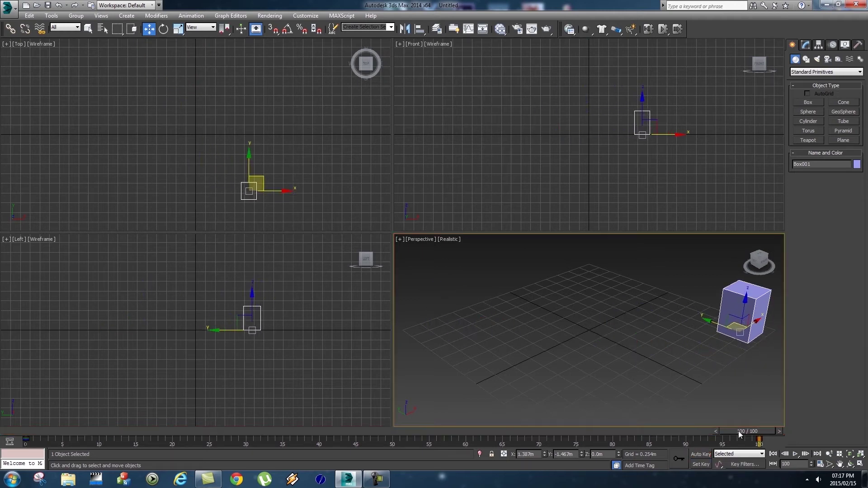
left_click_drag(738, 430, 23, 419)
Set up the render for the active time segment with the HDTV (video) output size.
left_click(269, 15)
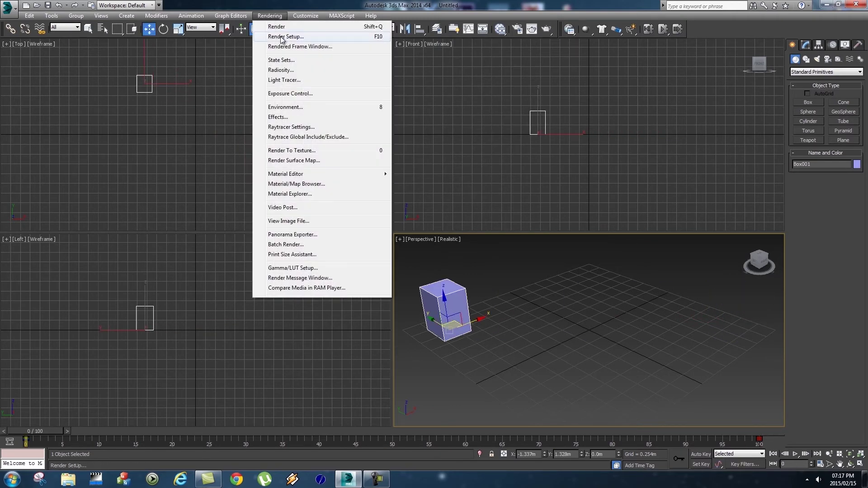
left_click(281, 37)
left_click_drag(490, 73, 435, 74)
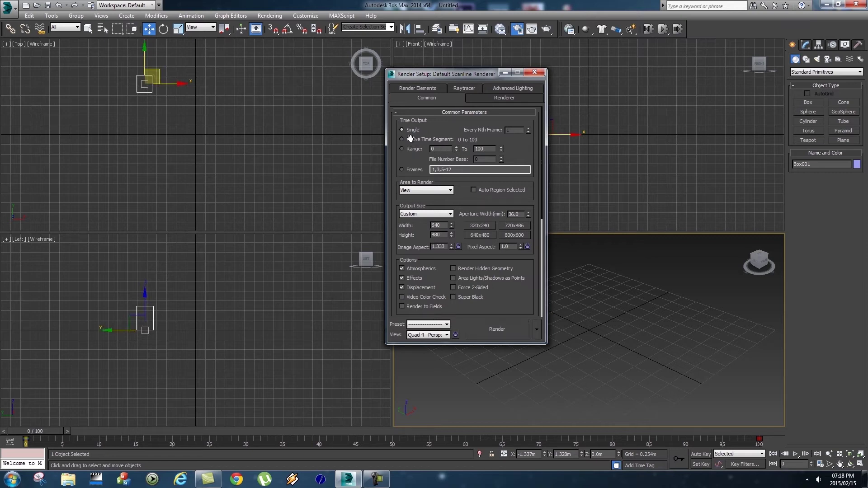
left_click(437, 139)
left_click(443, 216)
left_click(418, 326)
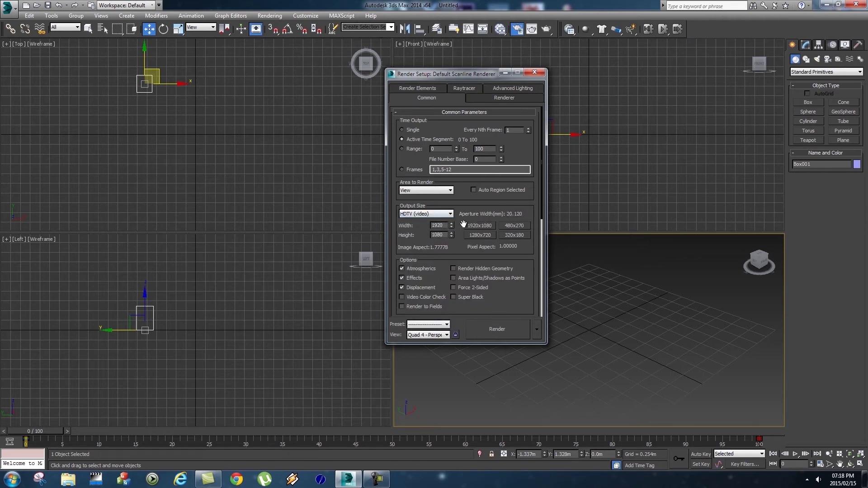
Choose a new Desktop folder named Render as the location for the render output files.
scroll(523, 293, "down", 2)
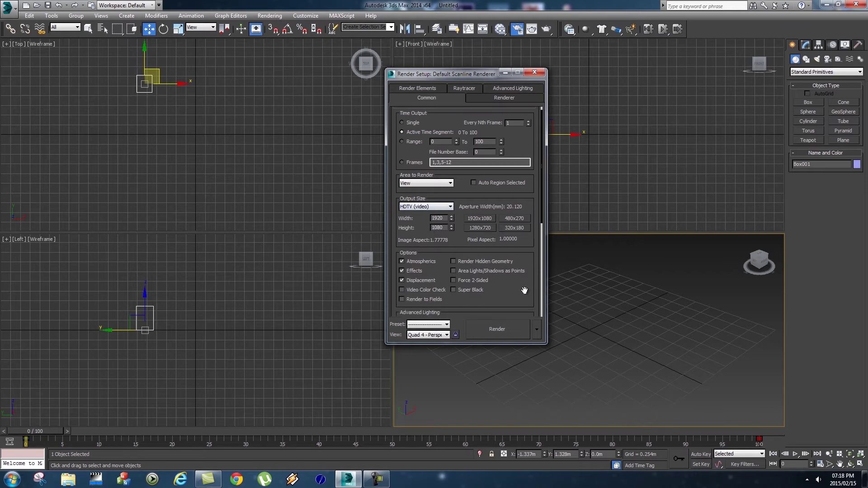
scroll(523, 292, "down", 10)
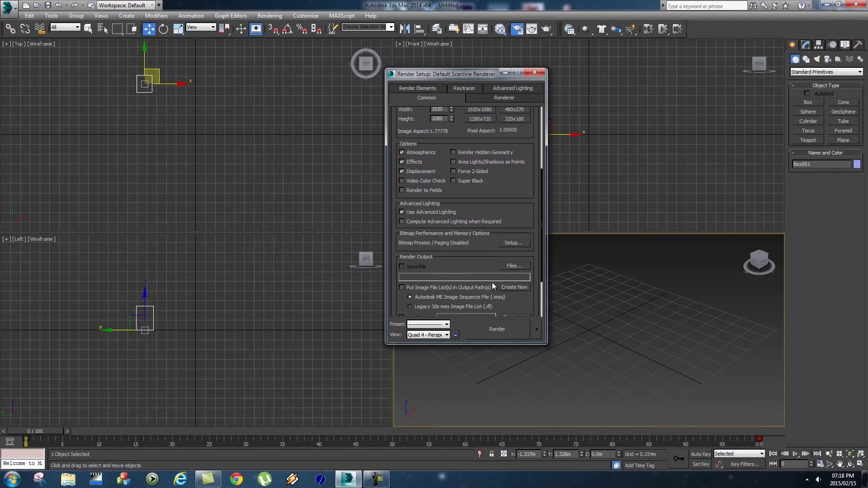
left_click(513, 266)
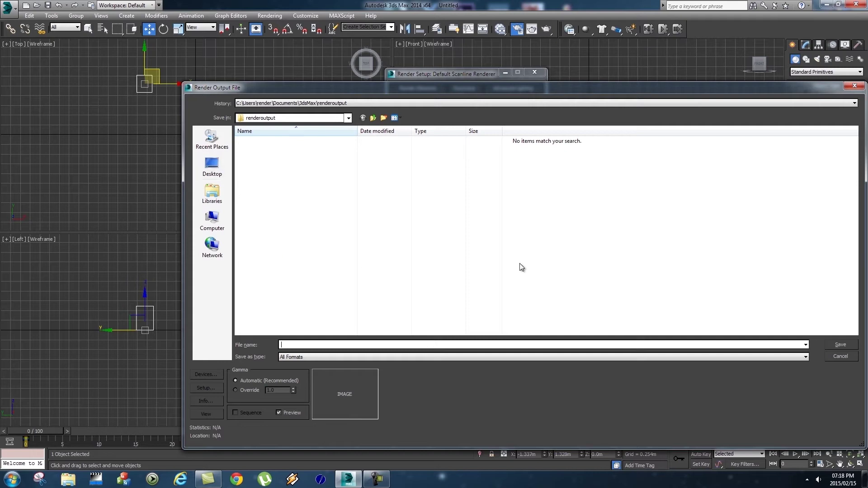
left_click(221, 174)
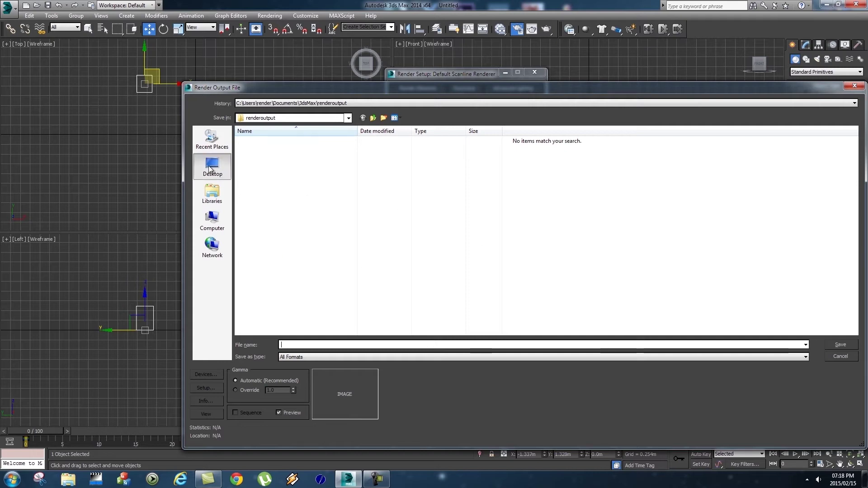
left_click(383, 117)
type("Render")
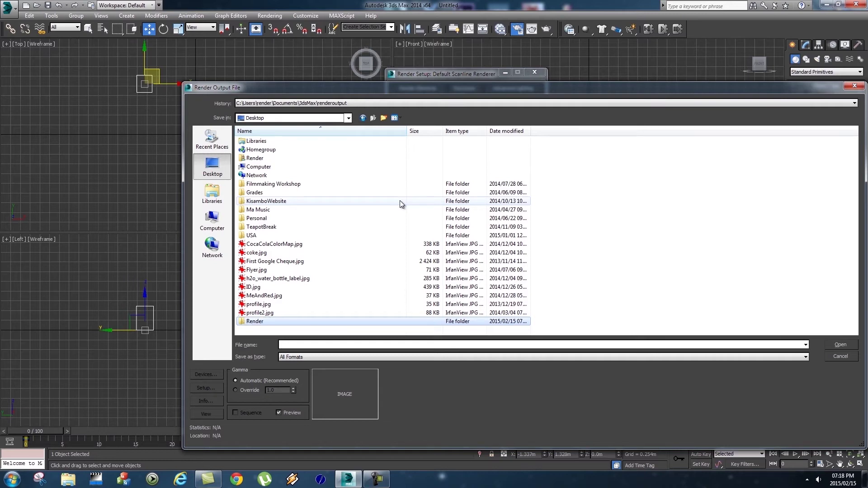
key("Return")
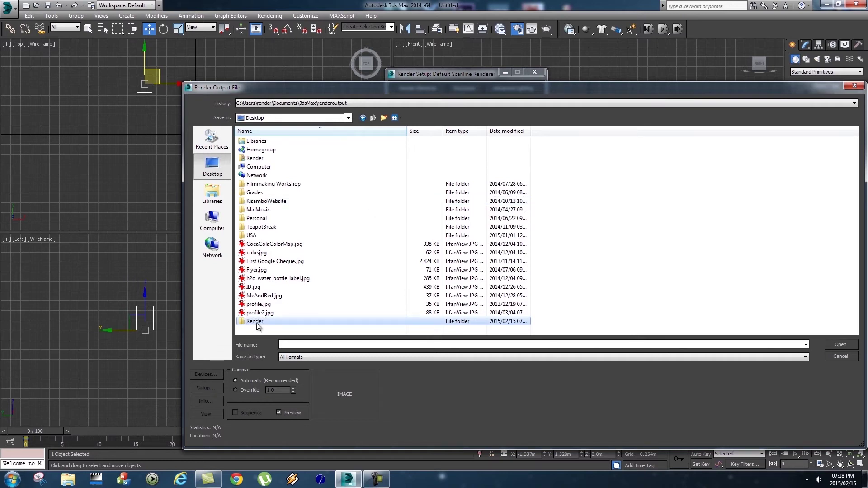
double_click(257, 322)
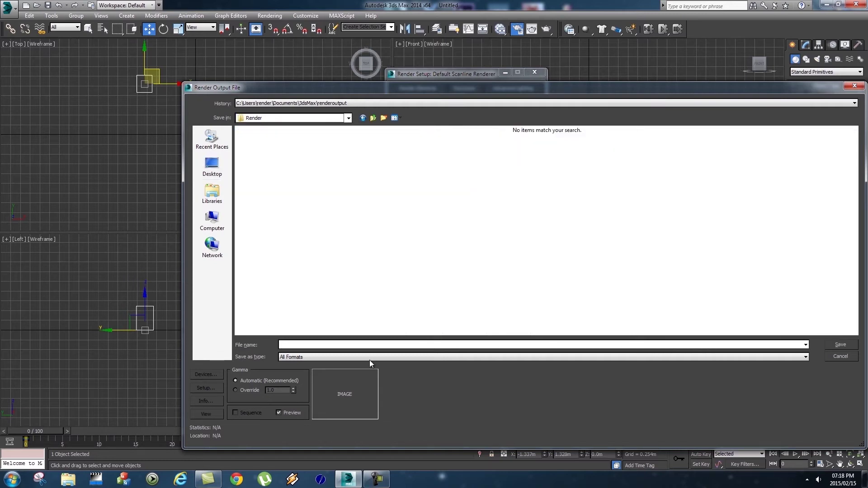
Save the render output as PNG files named TestRender, using RGB 48 bit colour with alpha channel.
left_click(311, 357)
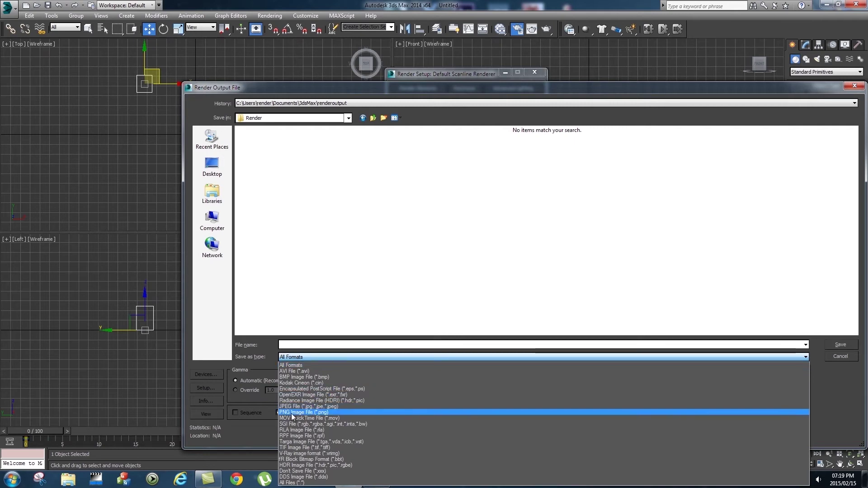
left_click(318, 412)
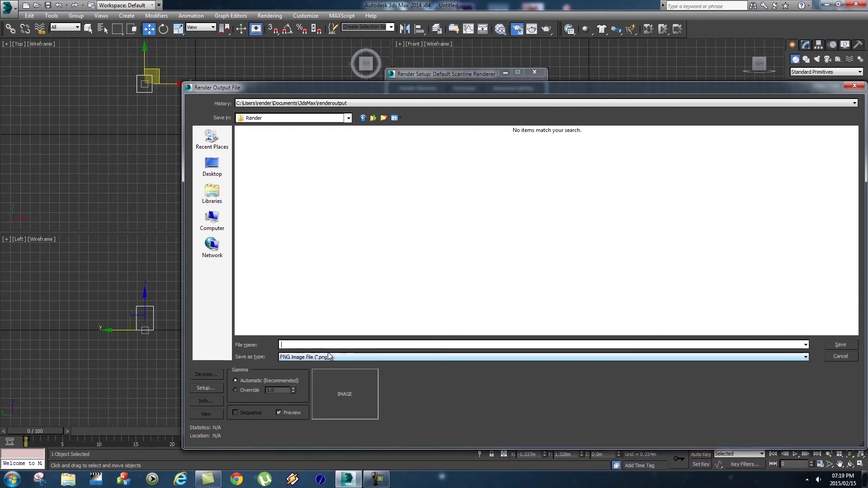
type("TestRender")
left_click(204, 388)
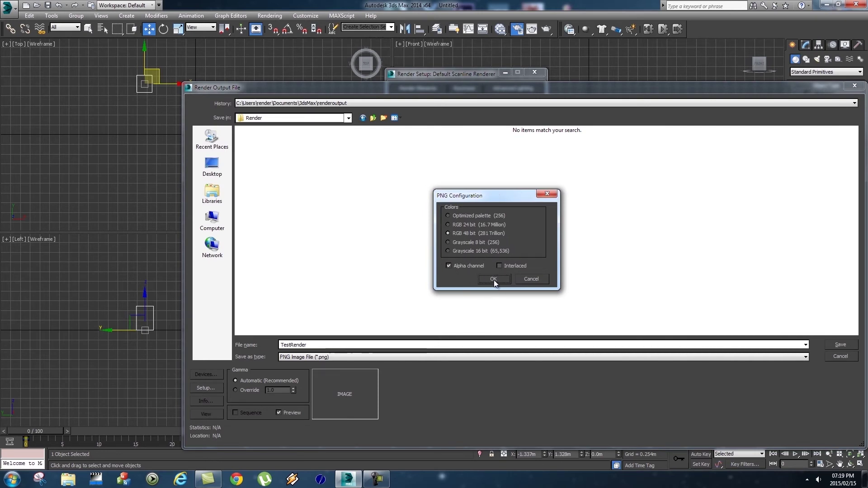
left_click(493, 279)
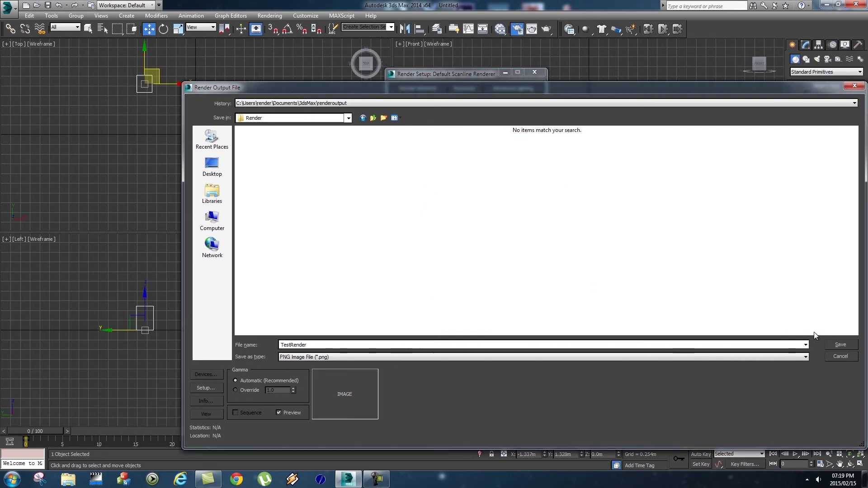
left_click(842, 344)
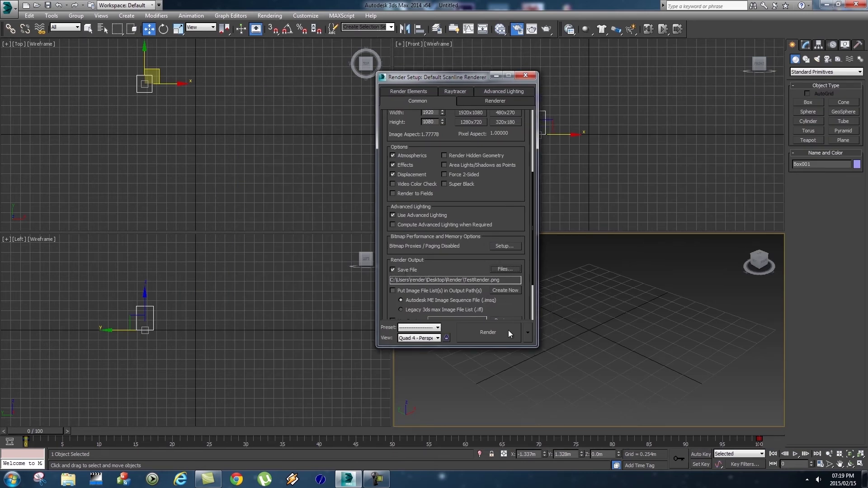
Render the animation, and shrink and rearrange the frame and progress windows so both fit on screen.
left_click(486, 331)
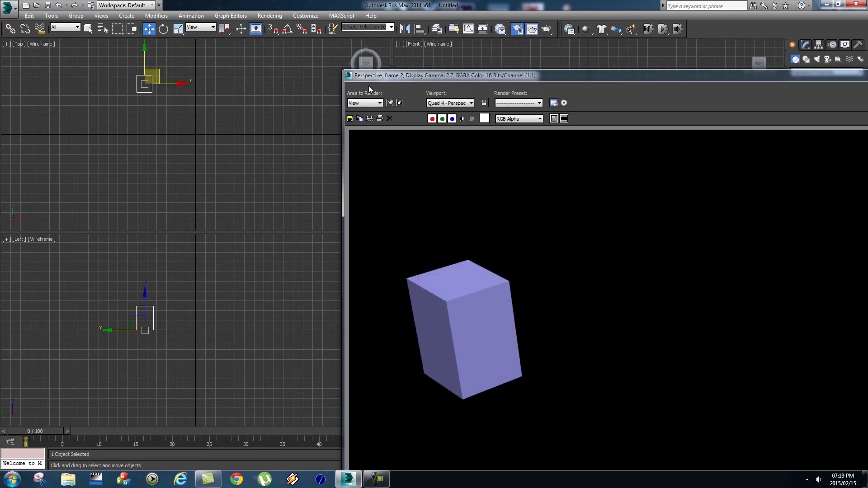
left_click_drag(344, 68, 611, 194)
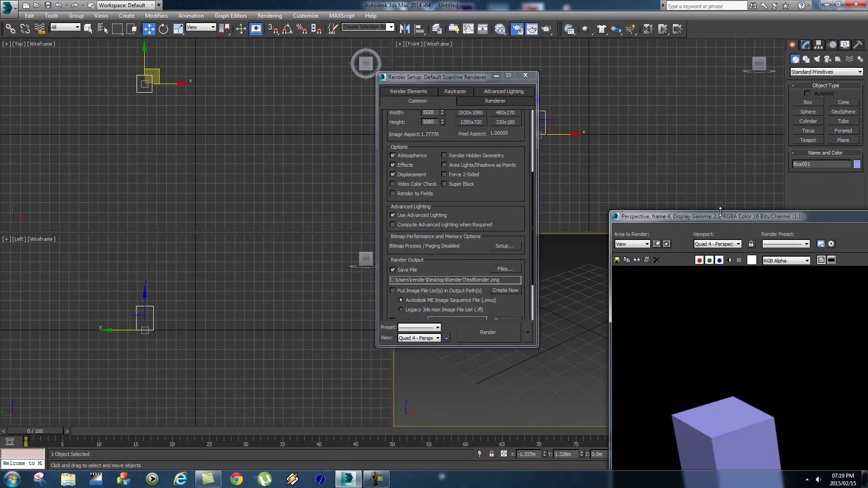
left_click_drag(723, 200, 218, 83)
scroll(364, 259, "down", 1)
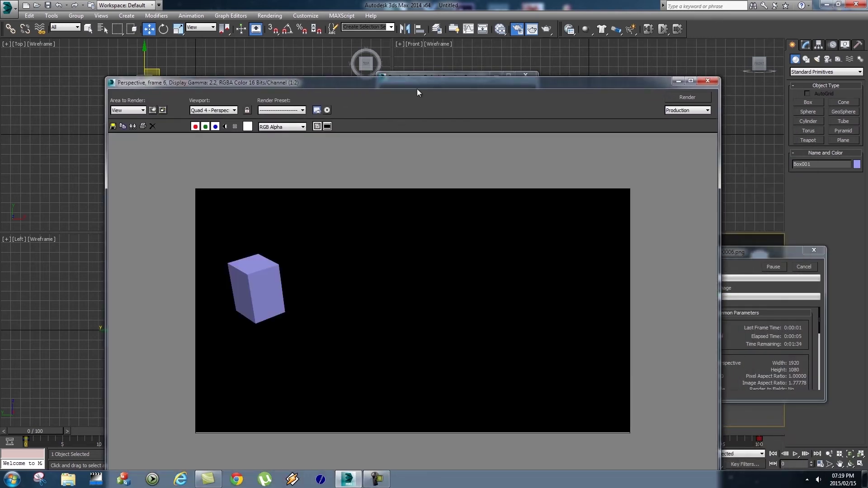
left_click_drag(418, 81, 345, 43)
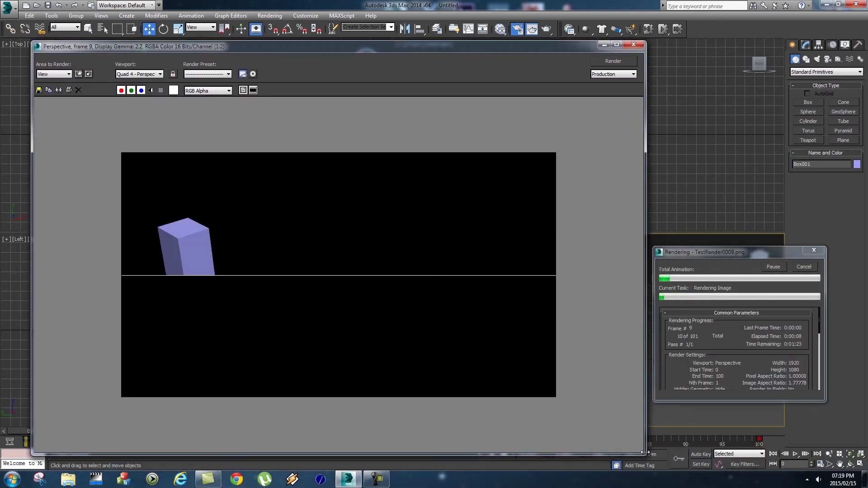
left_click_drag(645, 395, 515, 395)
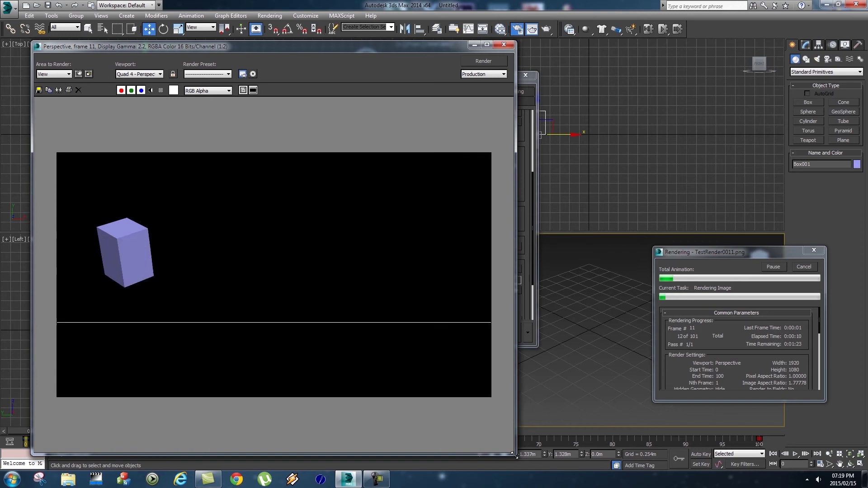
left_click_drag(514, 456, 483, 373)
left_click_drag(715, 250, 602, 141)
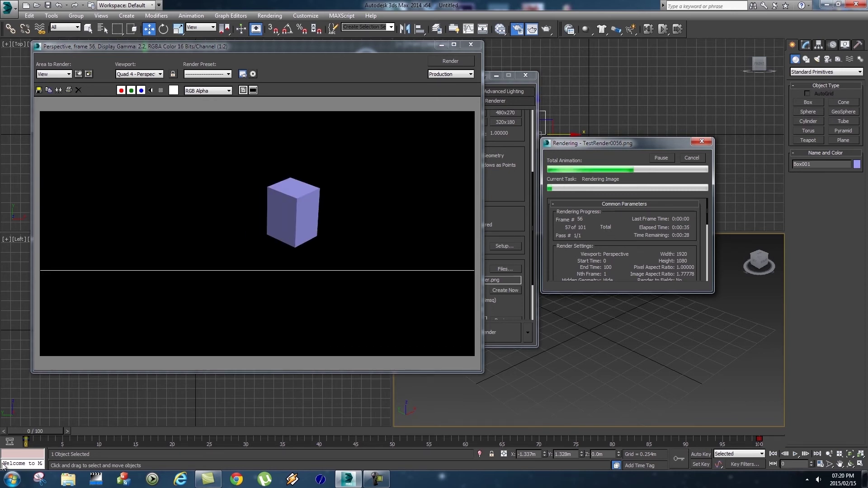
Switch to Windows Explorer and open the Render folder on the Desktop in a maximized window.
left_click(12, 479)
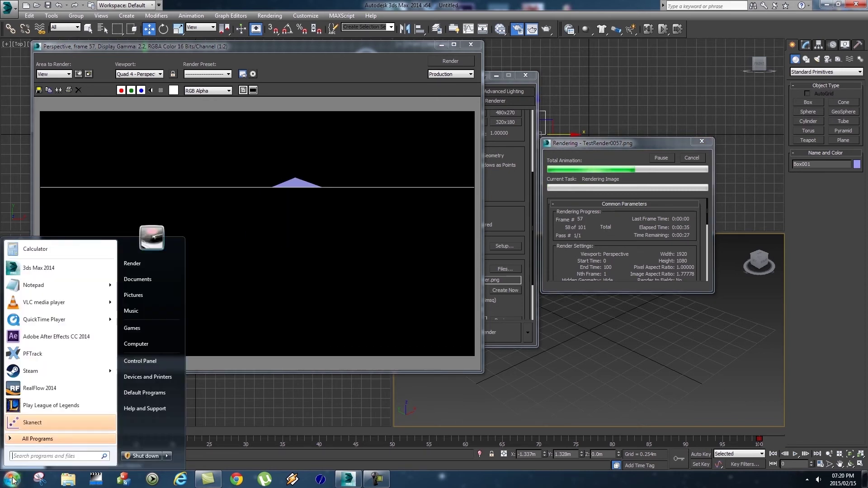
left_click(136, 344)
left_click(125, 133)
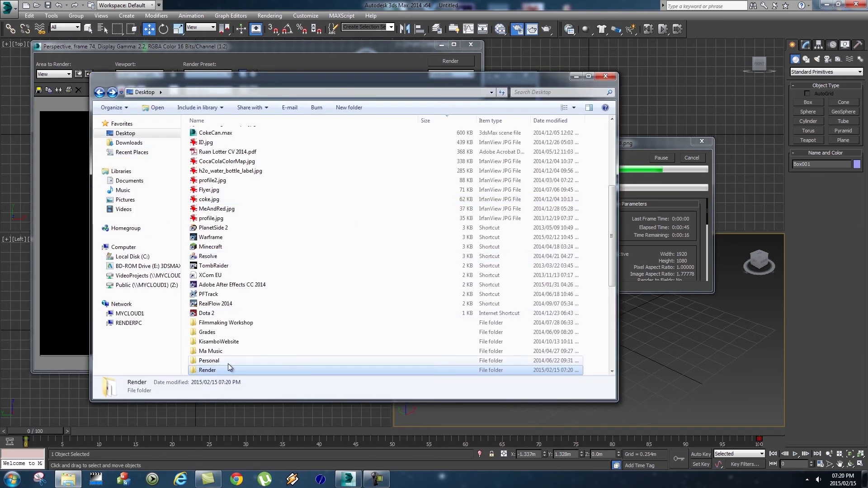
left_click(209, 370)
double_click(209, 369)
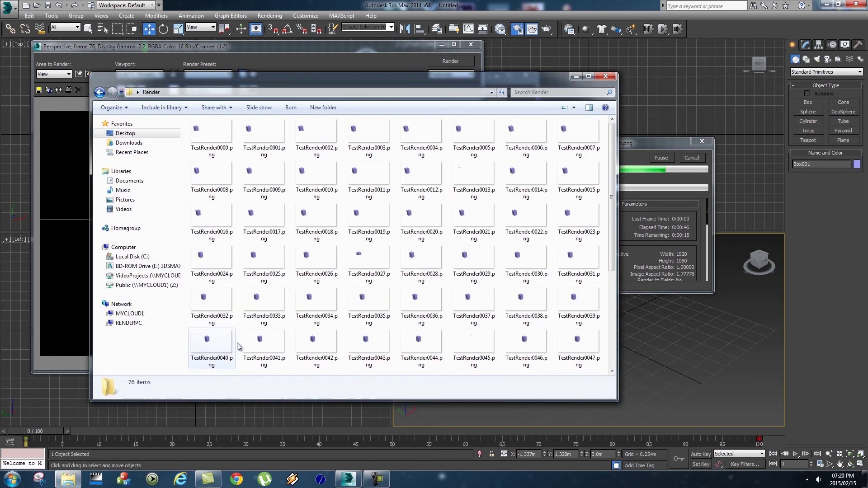
double_click(362, 80)
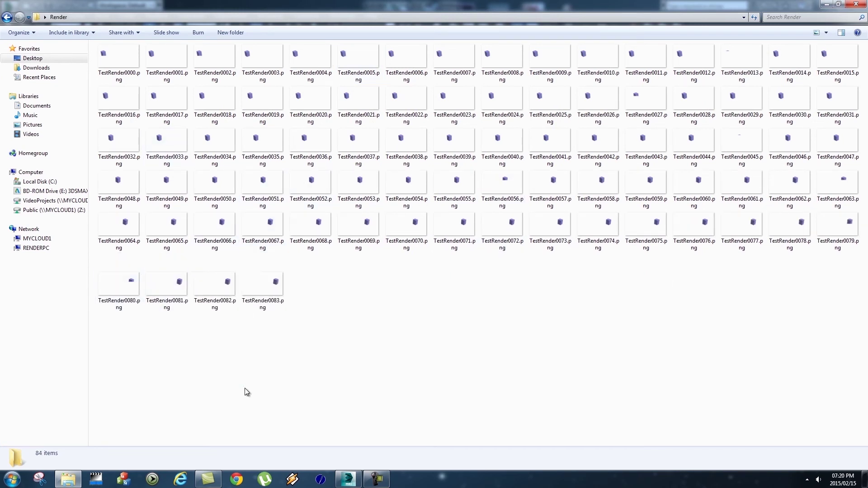
View TestRender0002.png, close it, highlight the first image of the sequence, and switch back to 3ds Max.
double_click(209, 58)
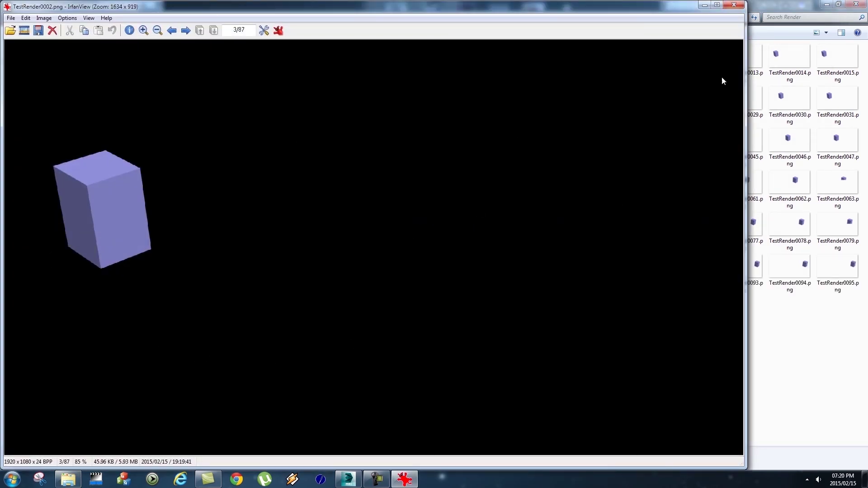
left_click(733, 6)
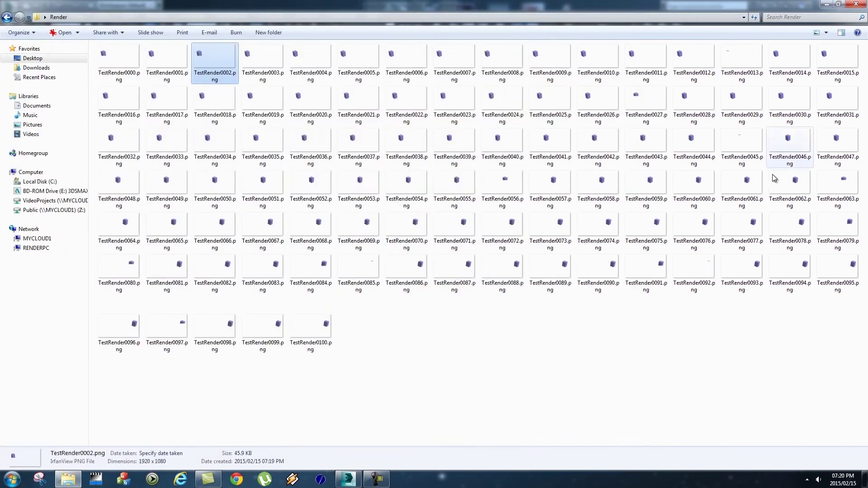
left_click(389, 368)
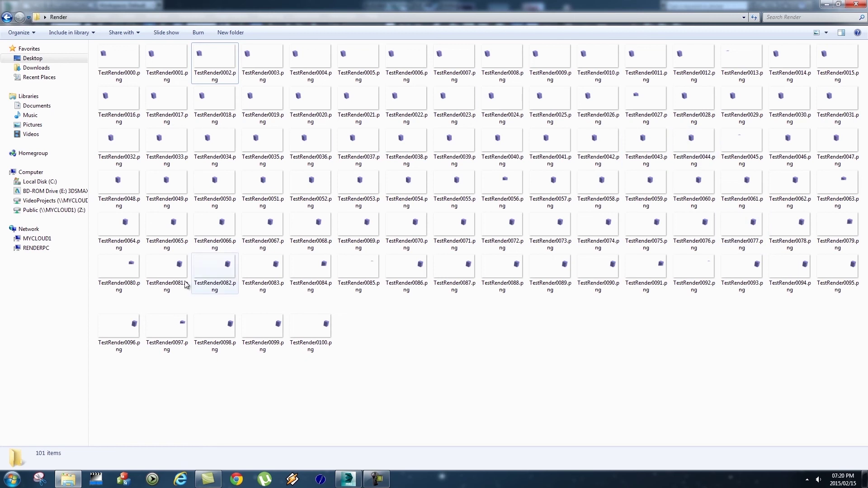
key("Home")
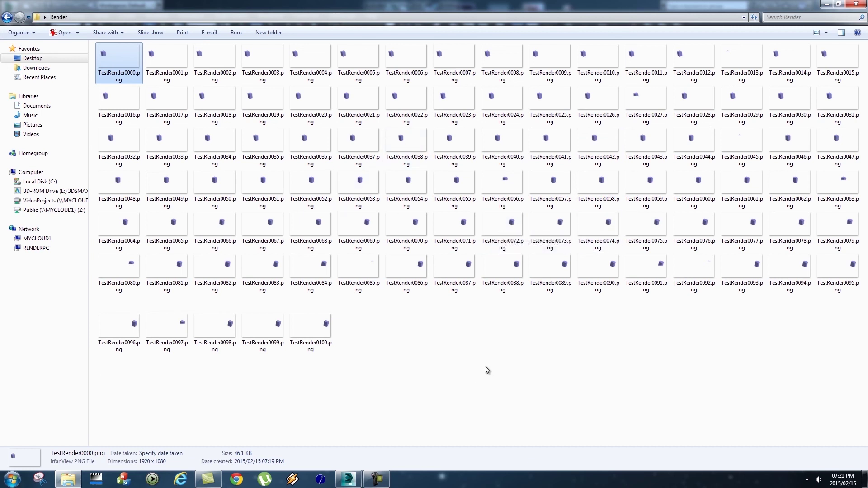
left_click(355, 475)
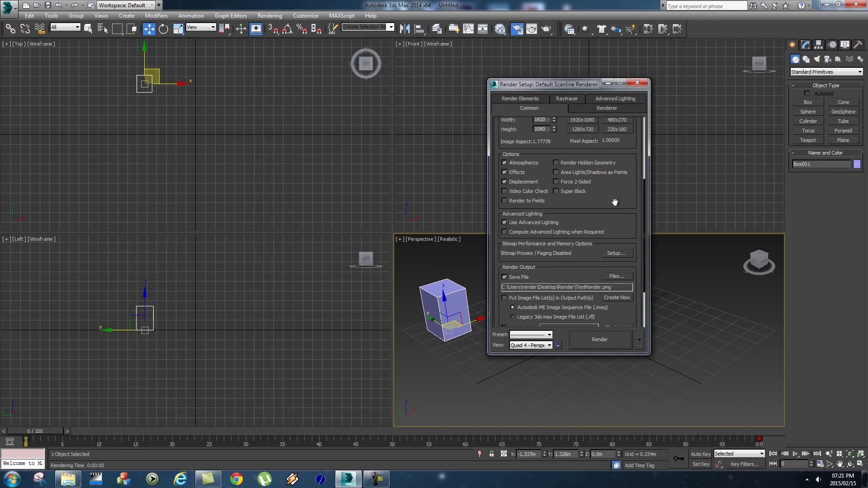